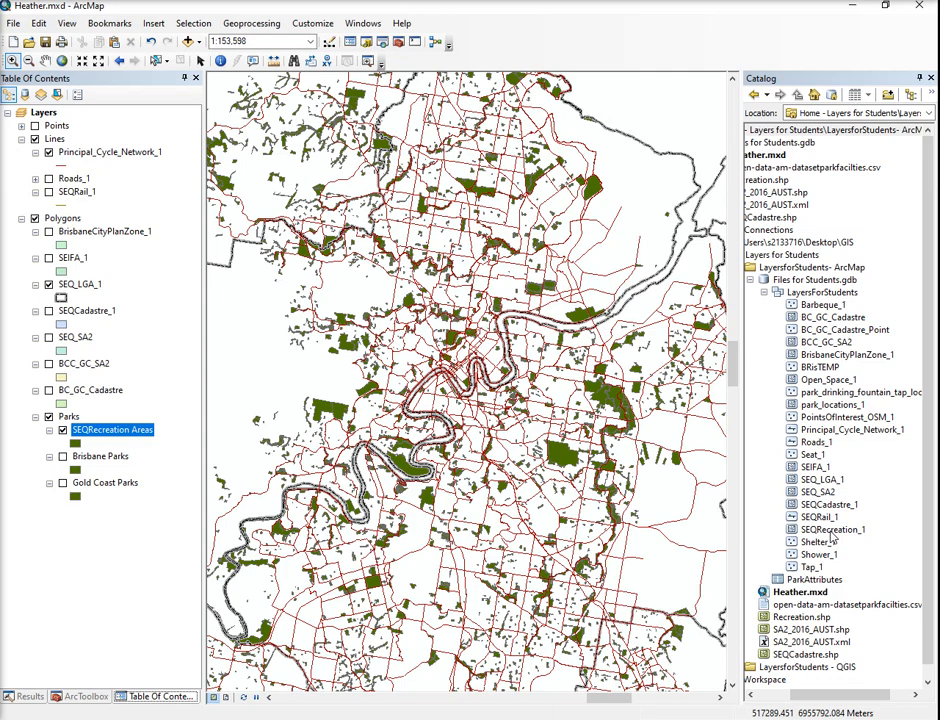
- Rename the SEQRecreation Areas layer as "SEQ Recreation Areas" in its layer properties
{"action": "left_click", "coordinate": [128, 432]}
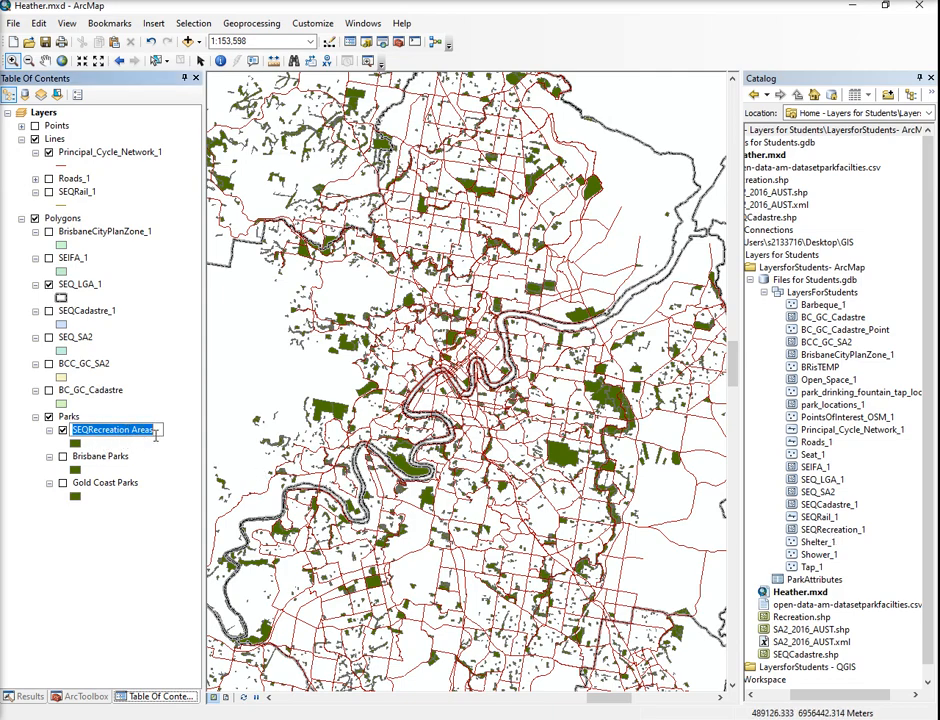
{"action": "left_click", "coordinate": [130, 489]}
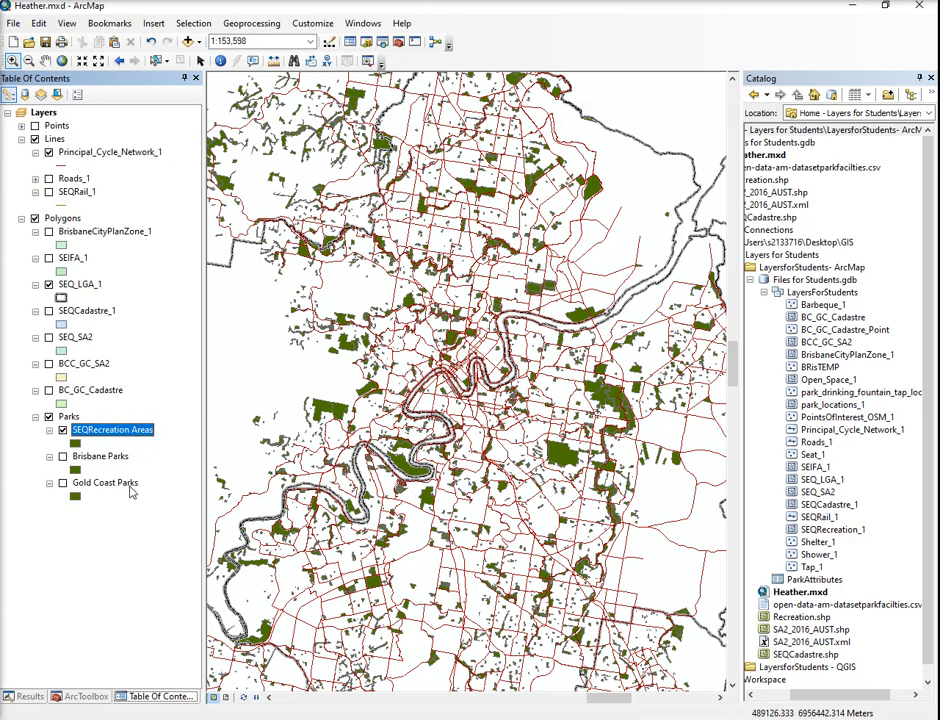
{"action": "right_click", "coordinate": [115, 432]}
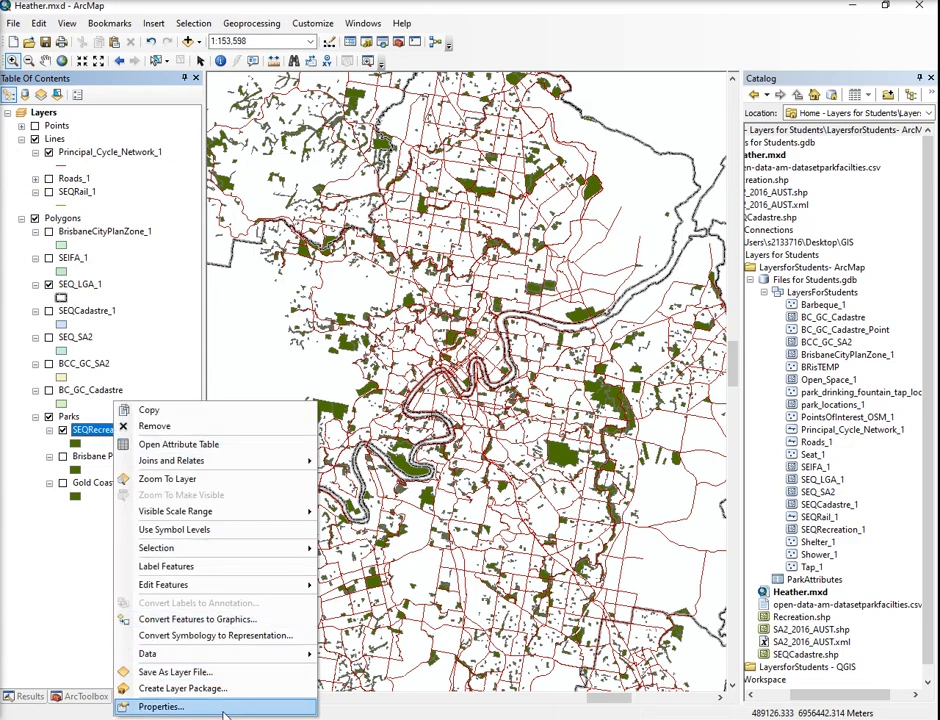
{"action": "left_click", "coordinate": [160, 706]}
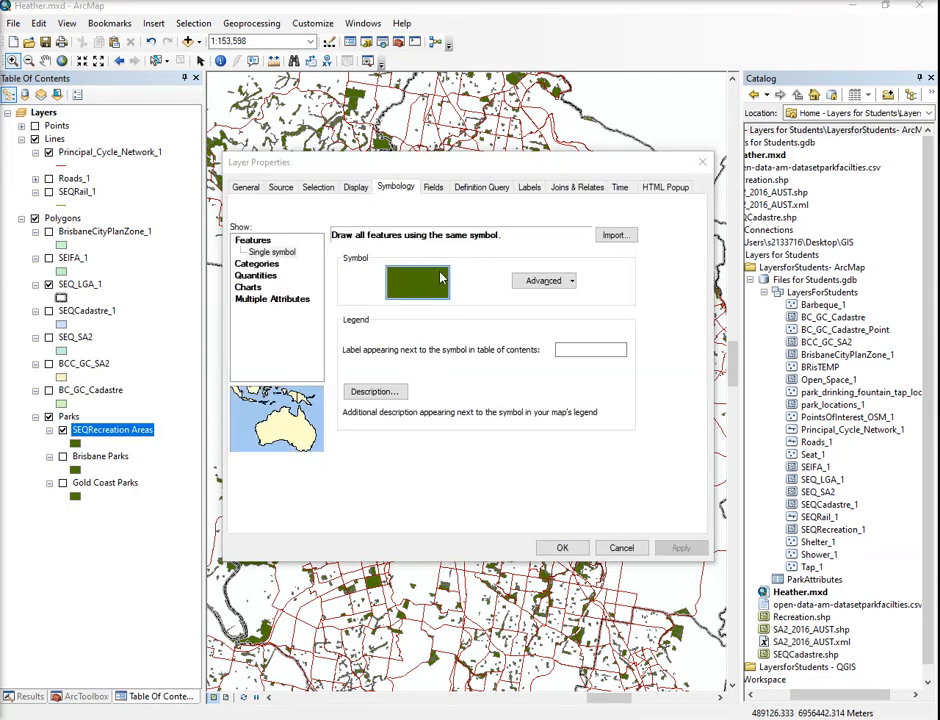
{"action": "left_click", "coordinate": [247, 189]}
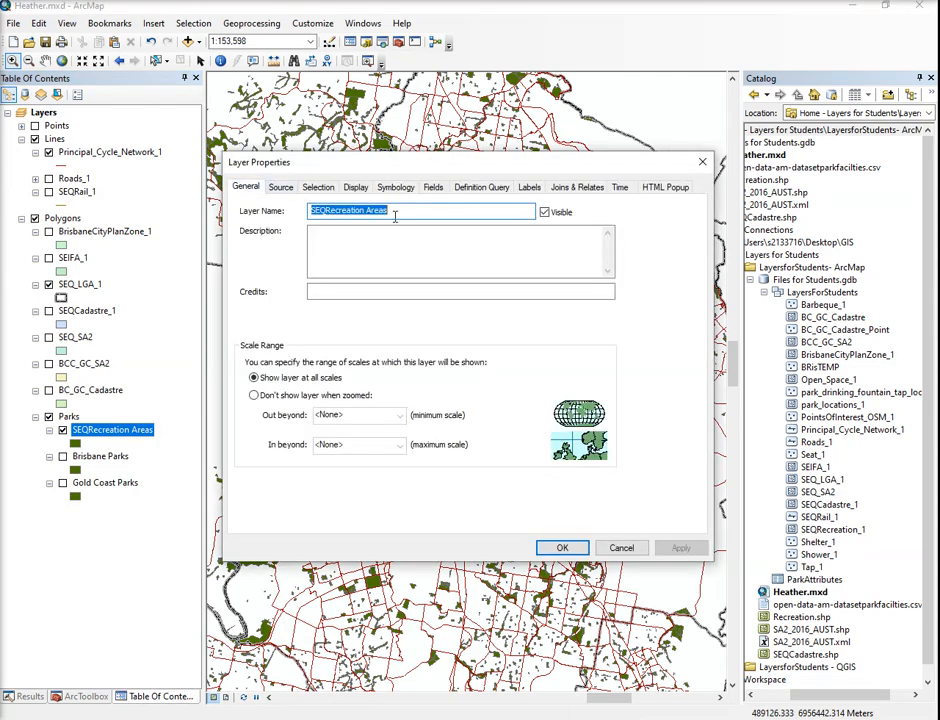
{"action": "left_click", "coordinate": [325, 213]}
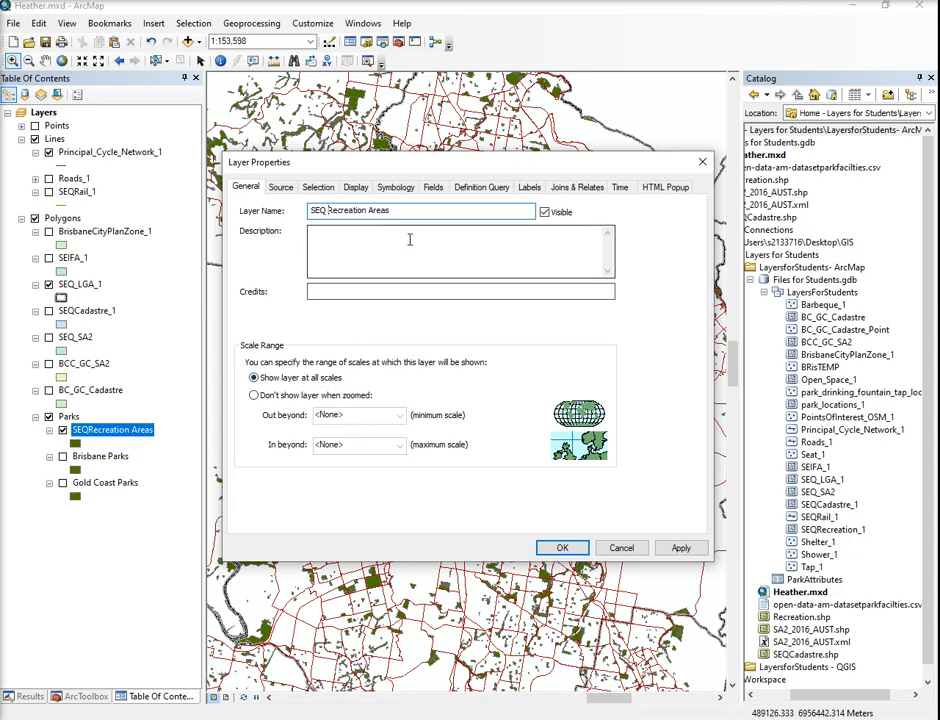
- Try a custom fill colour of RGB 45, 33, 112 on the recreation areas layer's single symbol
{"action": "left_click", "coordinate": [396, 188]}
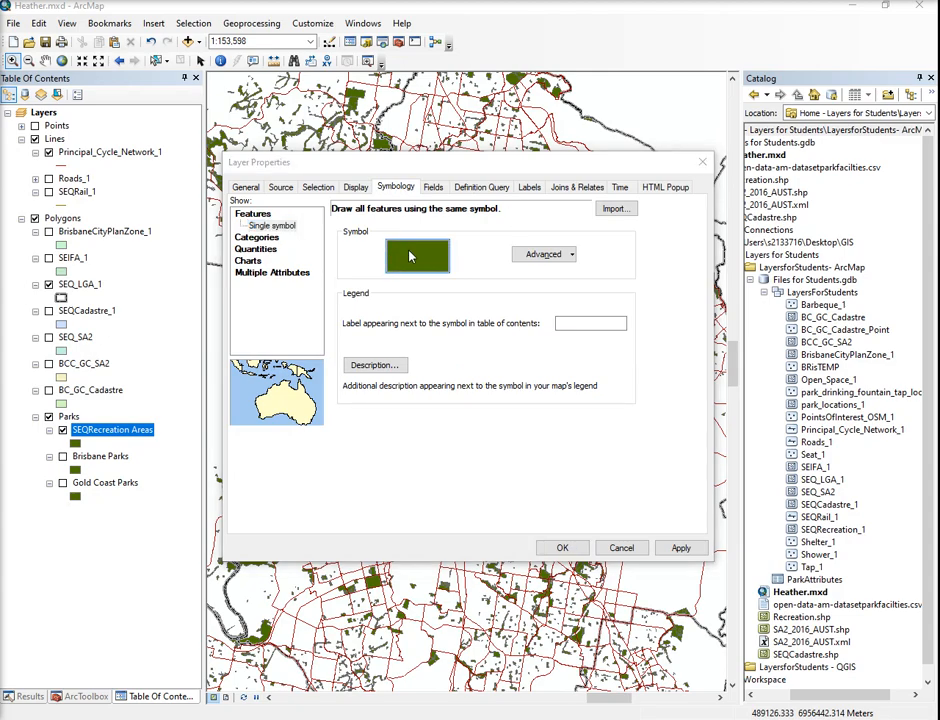
{"action": "left_click", "coordinate": [411, 252]}
{"action": "scroll", "coordinate": [477, 432], "scroll_direction": "down", "scroll_amount": 1}
{"action": "scroll", "coordinate": [477, 432], "scroll_direction": "down", "scroll_amount": 1}
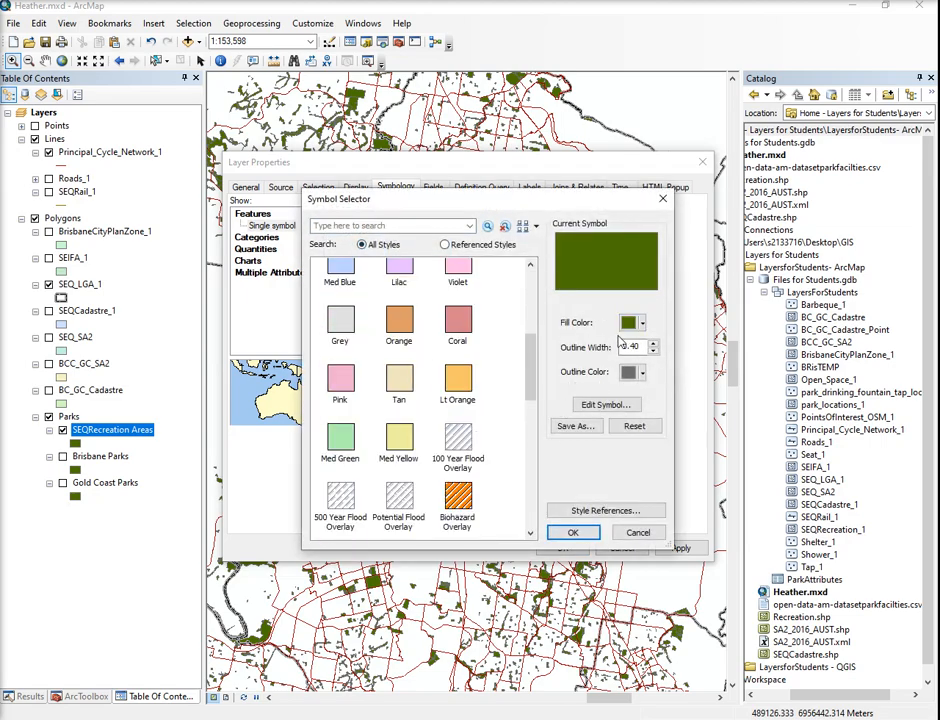
{"action": "left_click", "coordinate": [630, 322]}
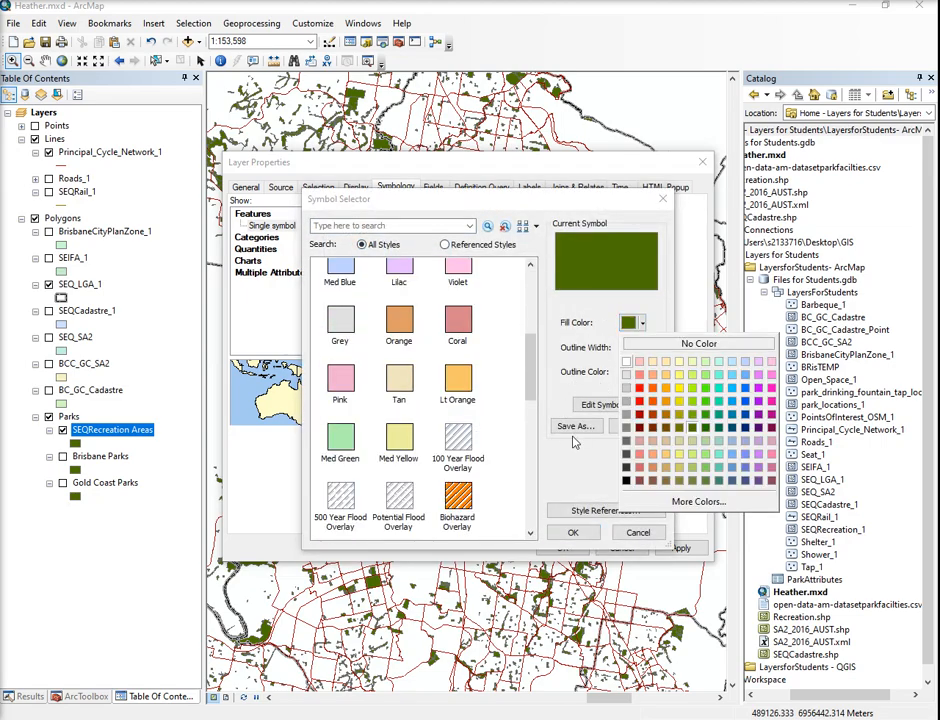
{"action": "left_click", "coordinate": [699, 501]}
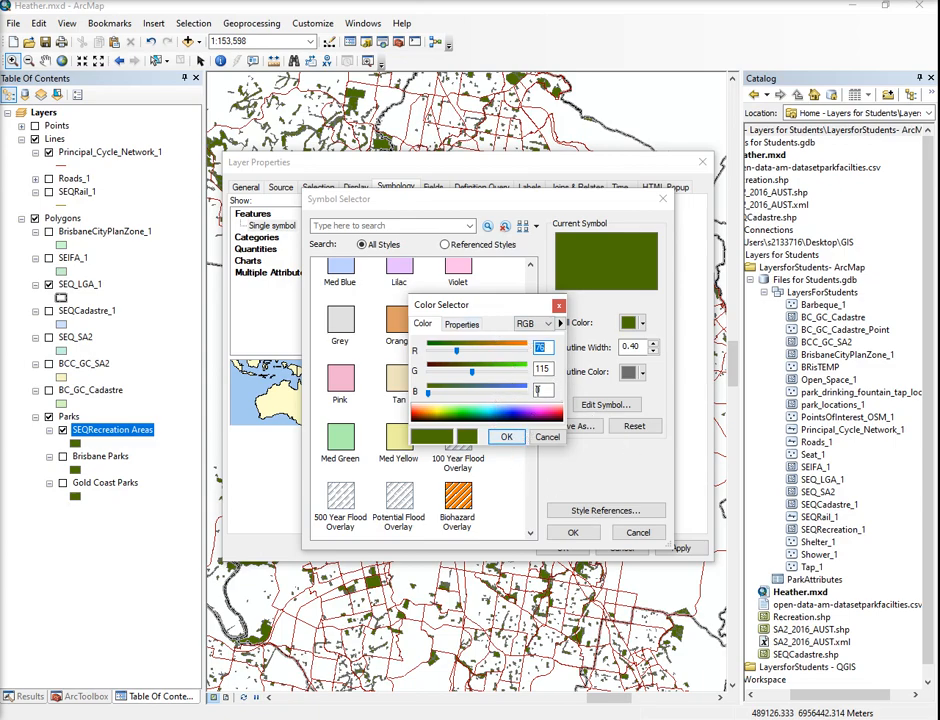
{"action": "type", "text": "45"}
{"action": "key", "text": "Tab"}
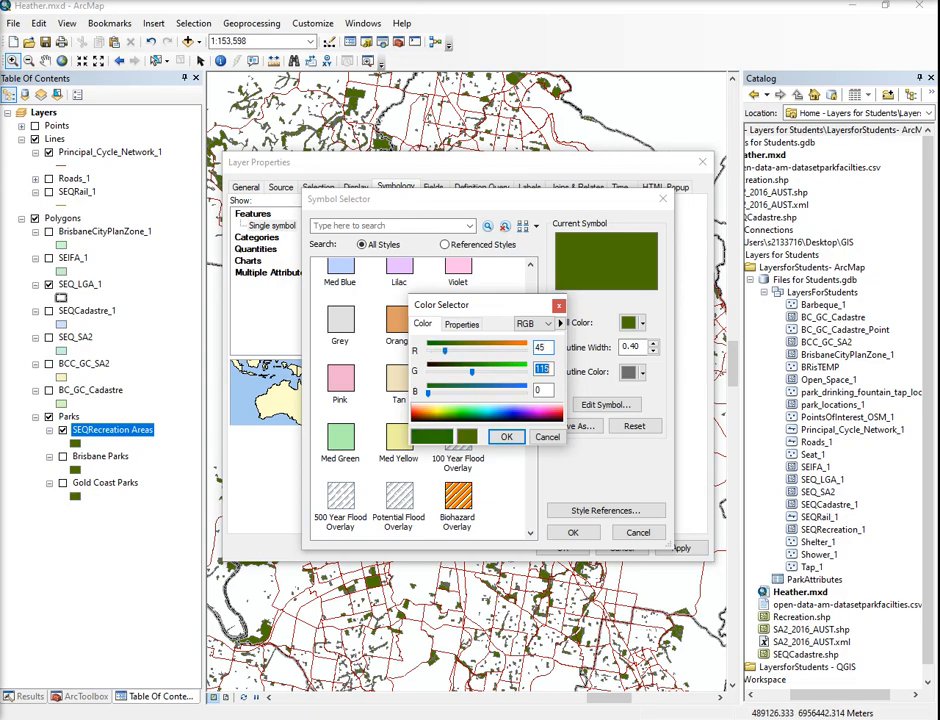
{"action": "type", "text": "33"}
{"action": "type", "text": "112"}
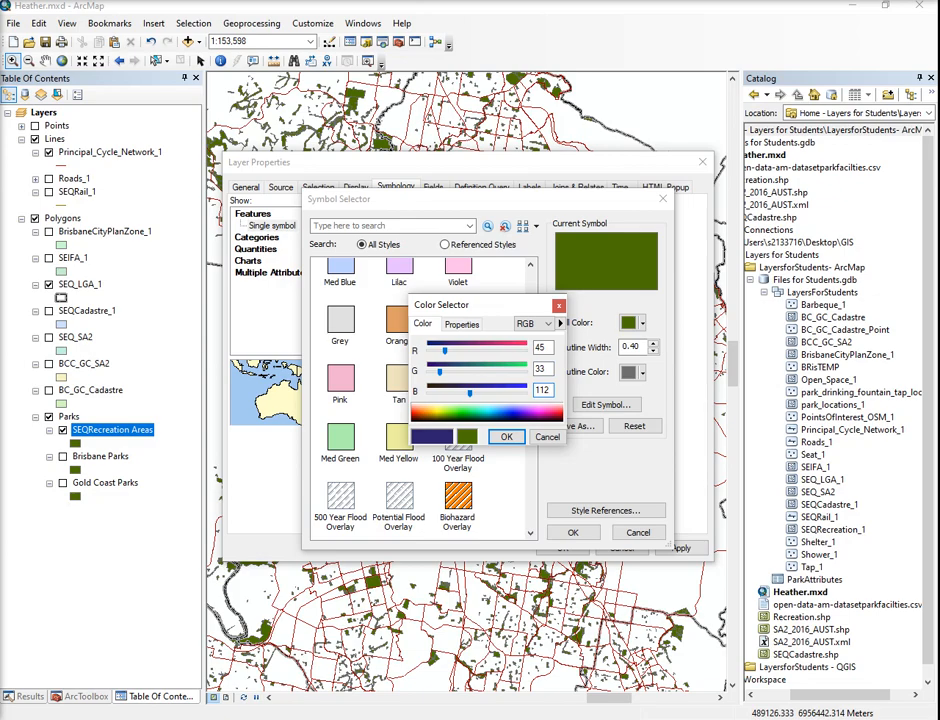
{"action": "left_click", "coordinate": [506, 437]}
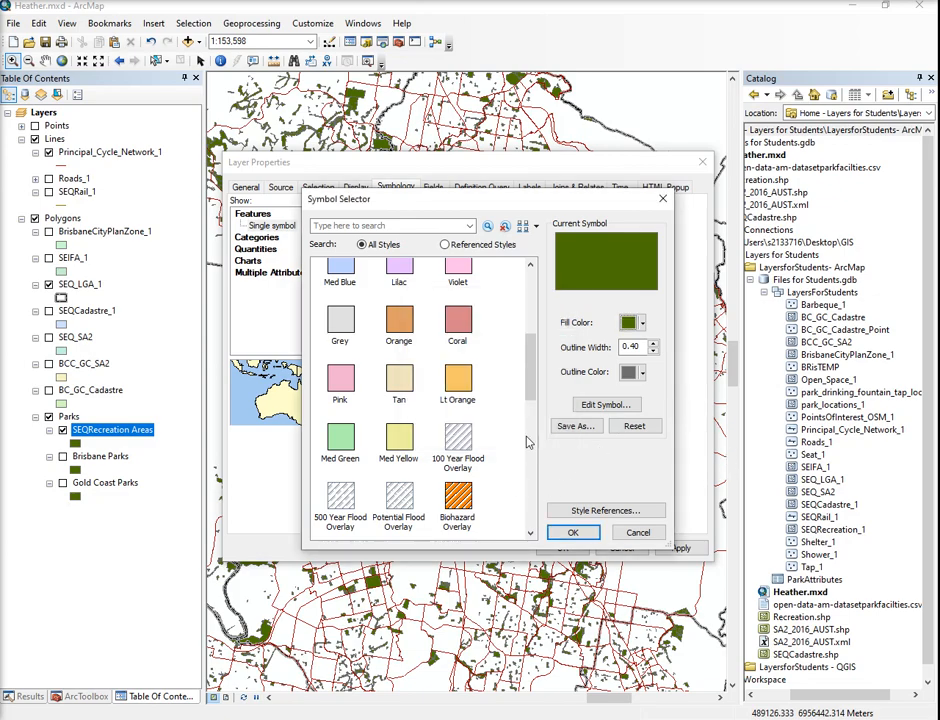
- Apply the predefined Scrub 1 symbol to the SEQ Recreation Areas layer
{"action": "scroll", "coordinate": [479, 404], "scroll_direction": "down", "scroll_amount": 8}
{"action": "scroll", "coordinate": [479, 413], "scroll_direction": "up", "scroll_amount": 4}
{"action": "left_click", "coordinate": [340, 466]}
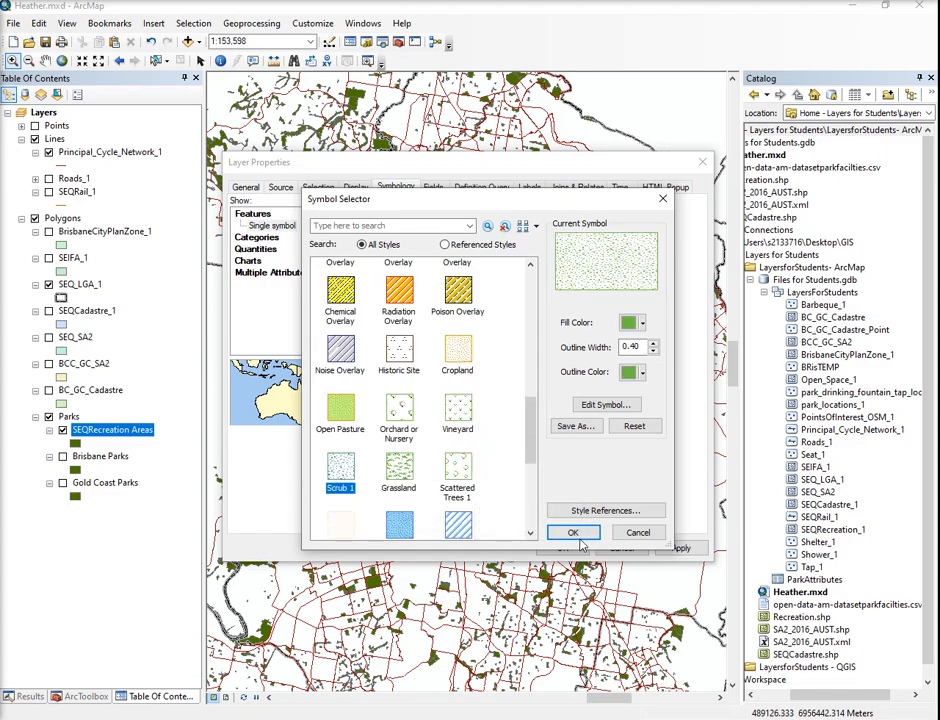
{"action": "left_click", "coordinate": [573, 532]}
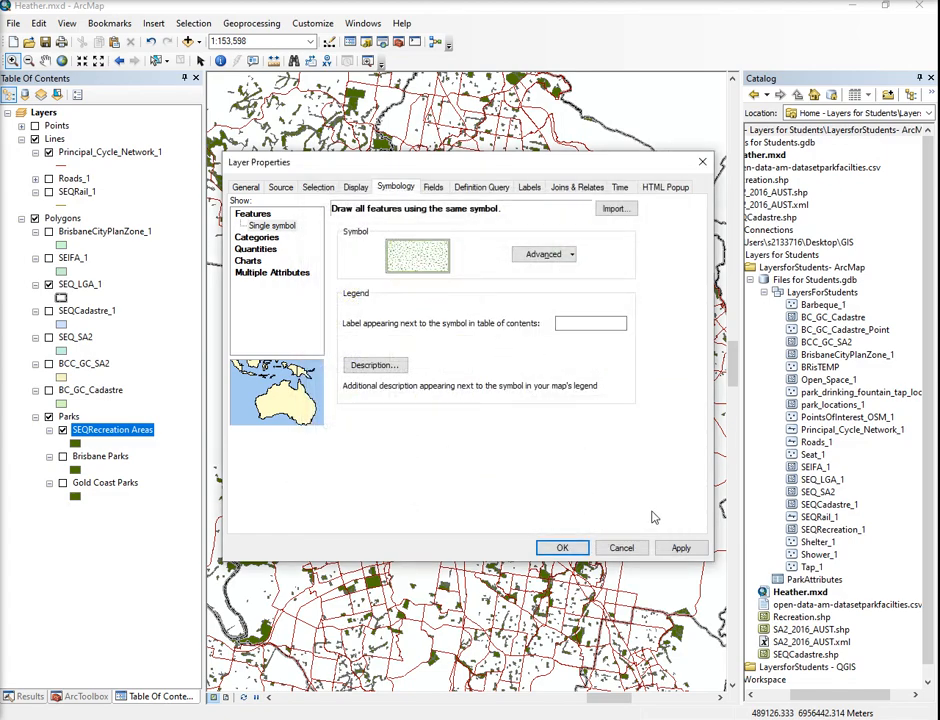
{"action": "left_click", "coordinate": [684, 549]}
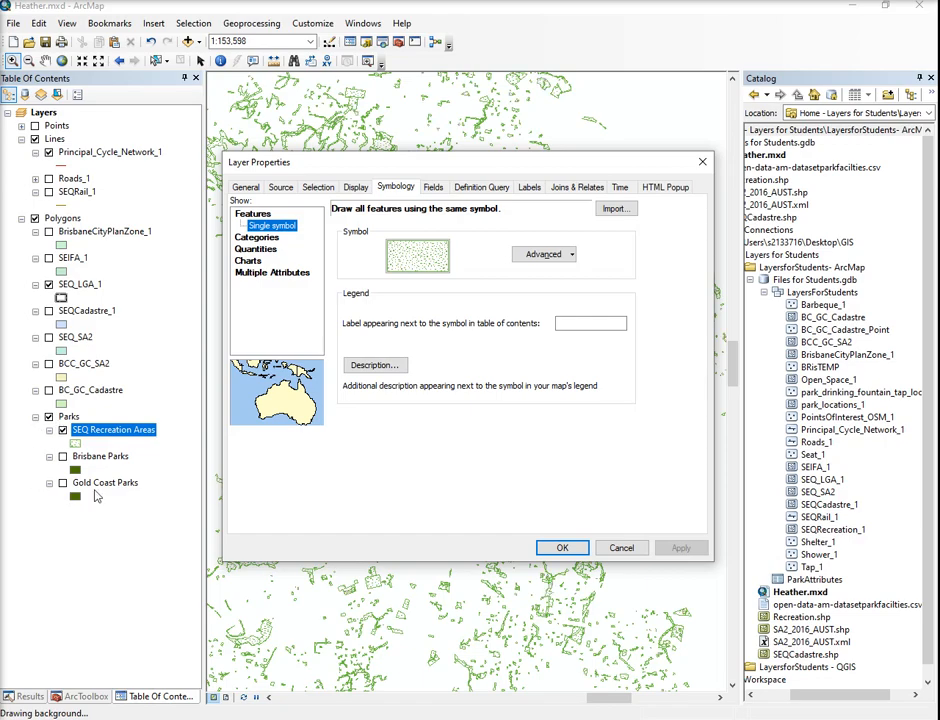
{"action": "left_click", "coordinate": [416, 256]}
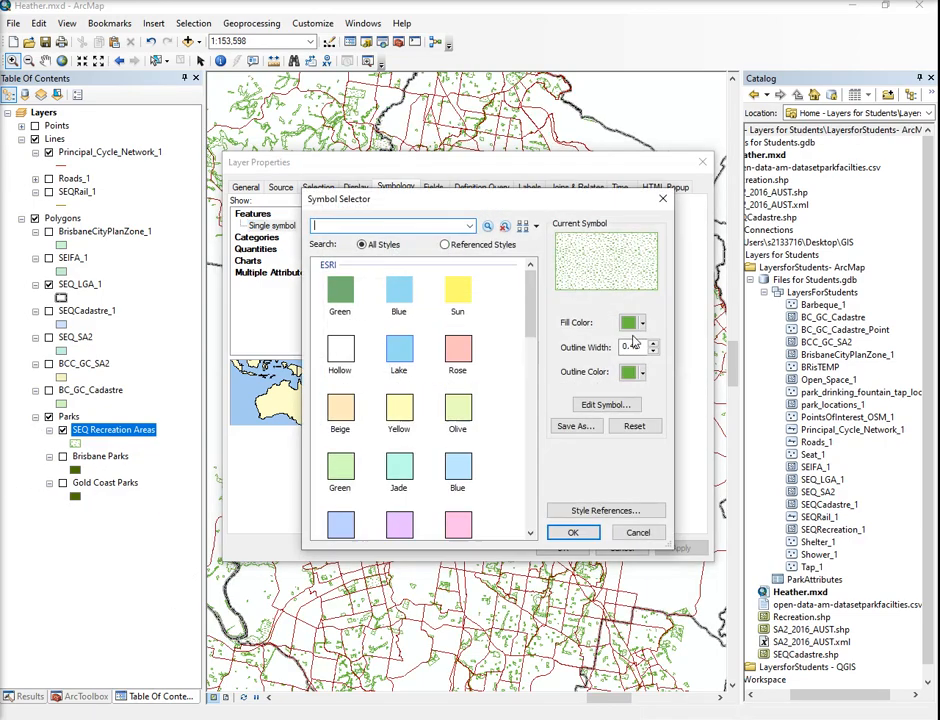
{"action": "left_click", "coordinate": [630, 323]}
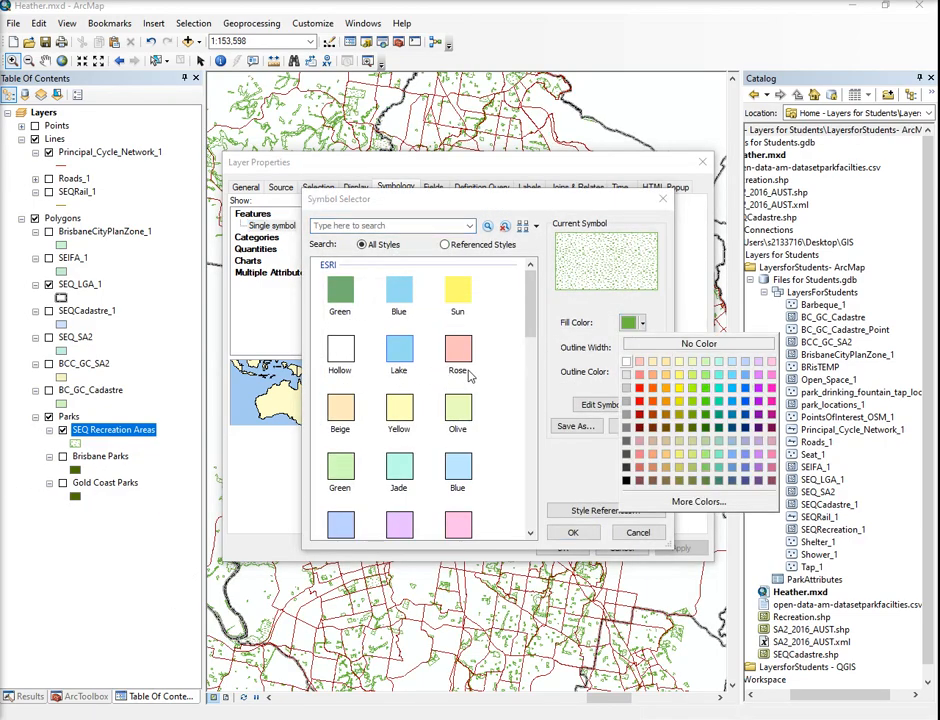
{"action": "left_click", "coordinate": [408, 359]}
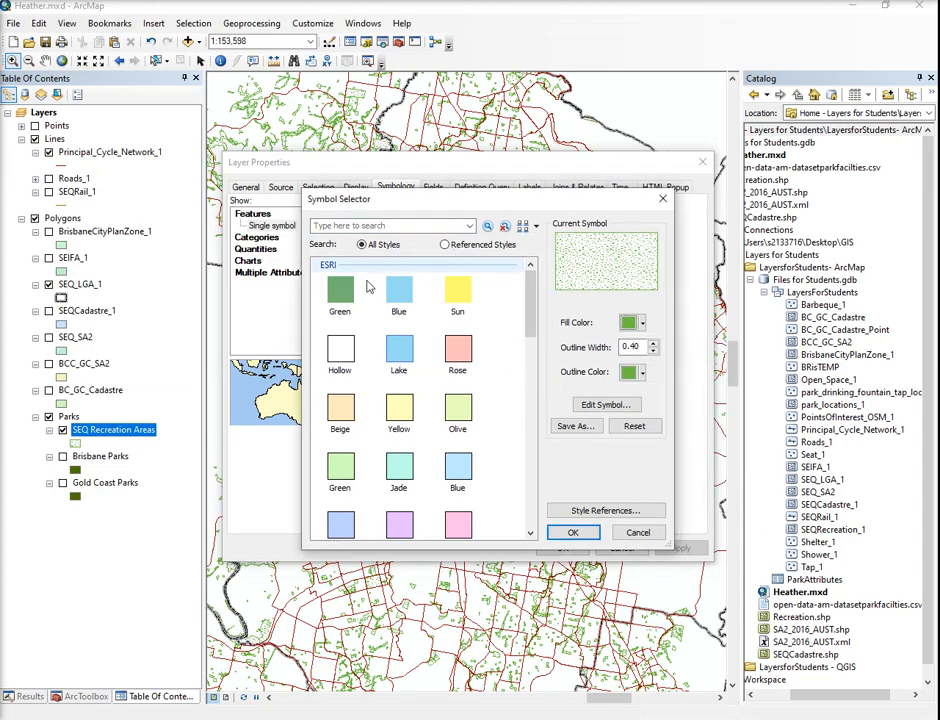
{"action": "left_click", "coordinate": [632, 533]}
- Import the complete symbology definition from the Brisbane Parks layer into the SEQ Recreation Areas layer and accept the layer properties
{"action": "left_click", "coordinate": [614, 208]}
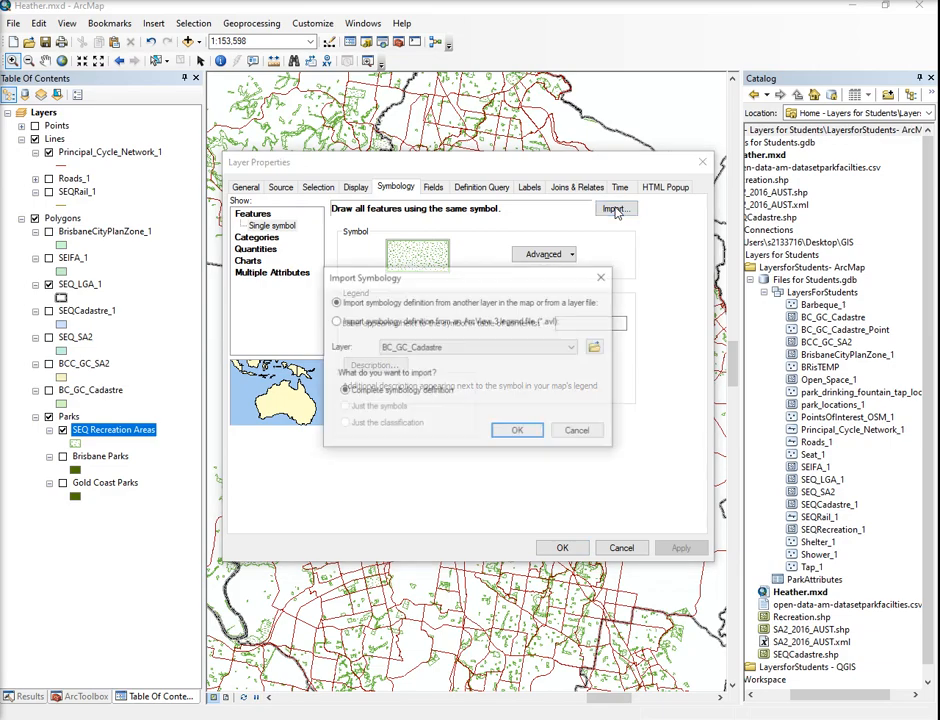
{"action": "left_click", "coordinate": [571, 347]}
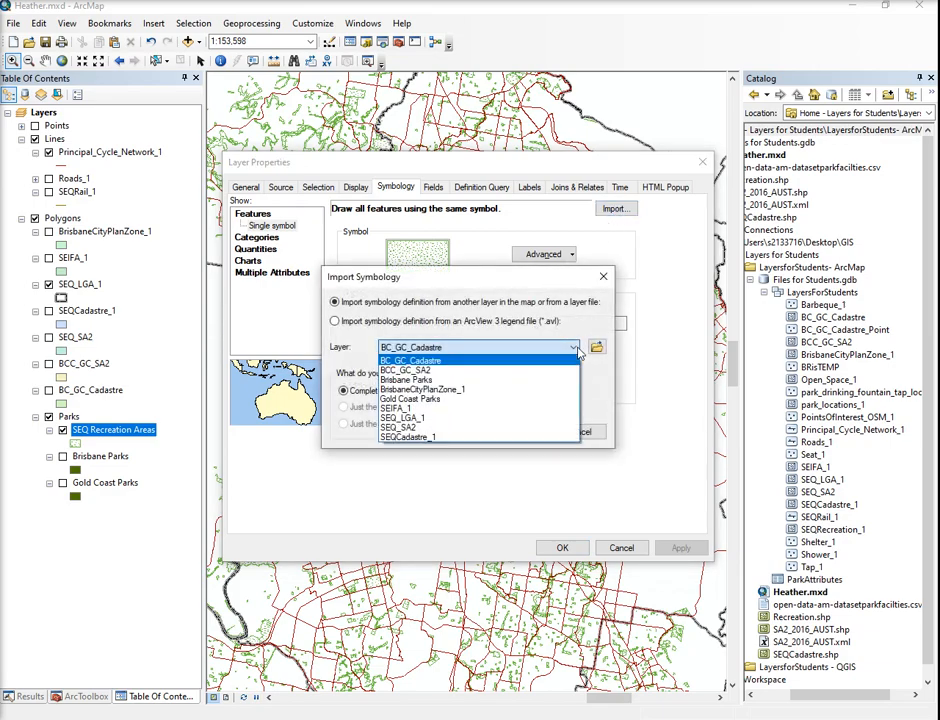
{"action": "left_click", "coordinate": [411, 381]}
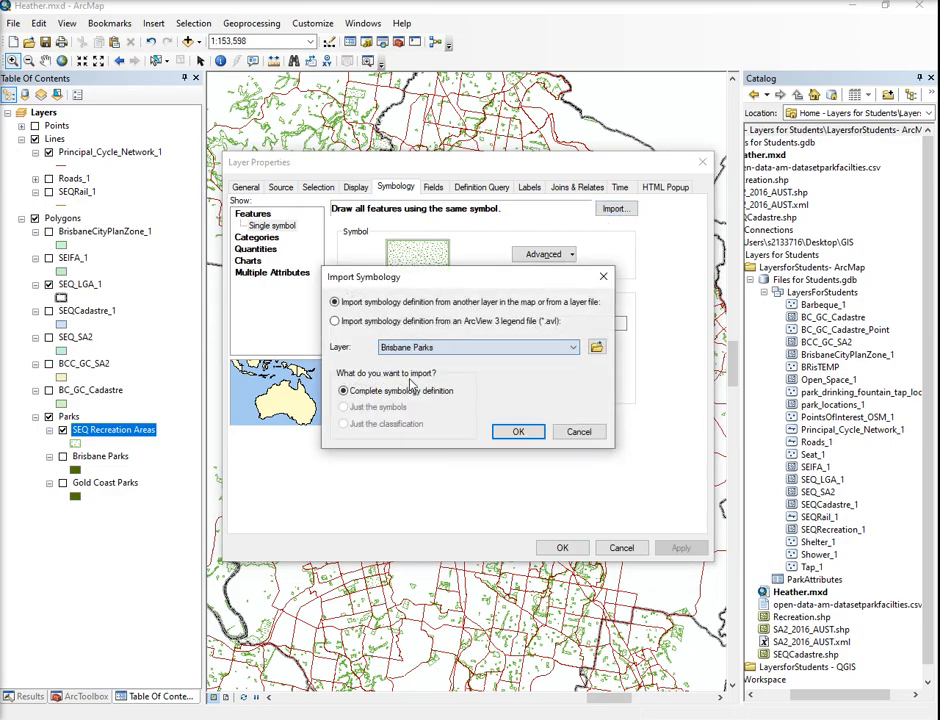
{"action": "left_click", "coordinate": [518, 431]}
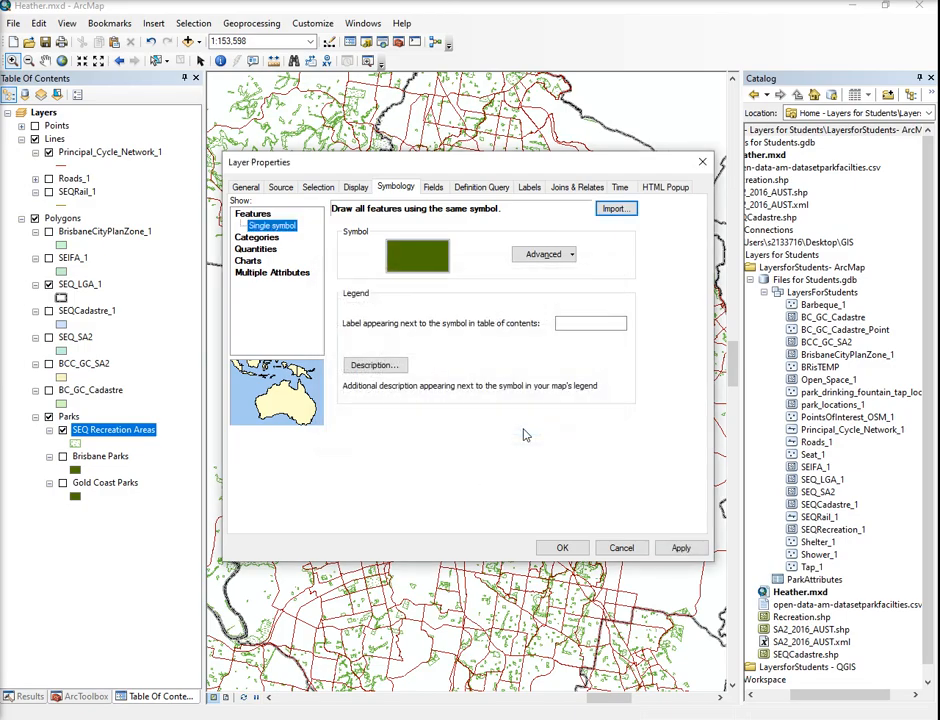
{"action": "left_click", "coordinate": [562, 549]}
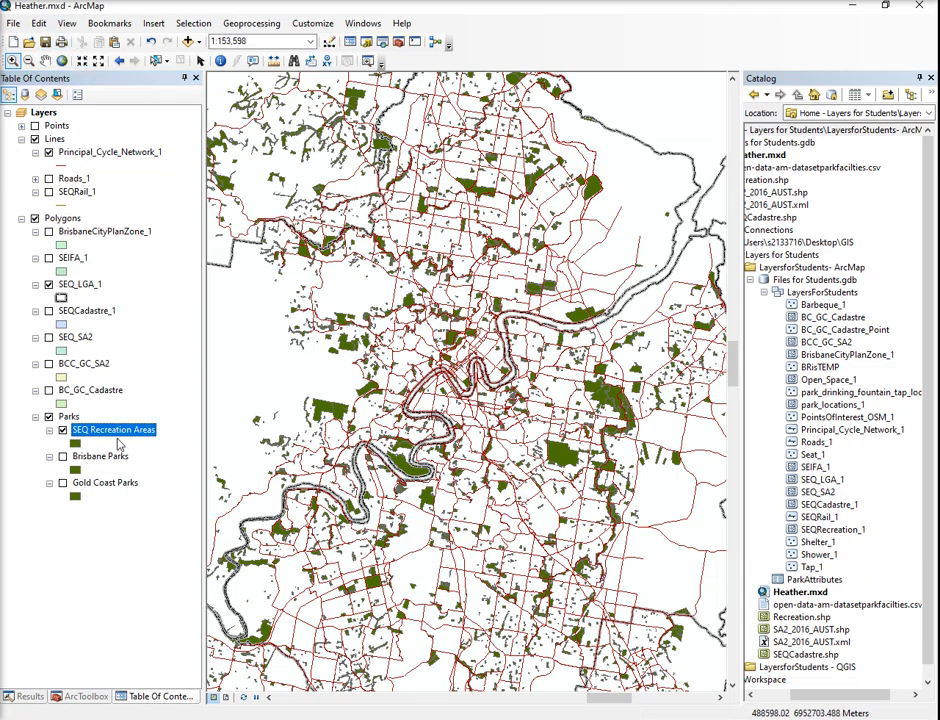
- Examine the columns of the SEQ Recreation Areas attribute table, especially FEATURETYP, and close the table
{"action": "right_click", "coordinate": [112, 433]}
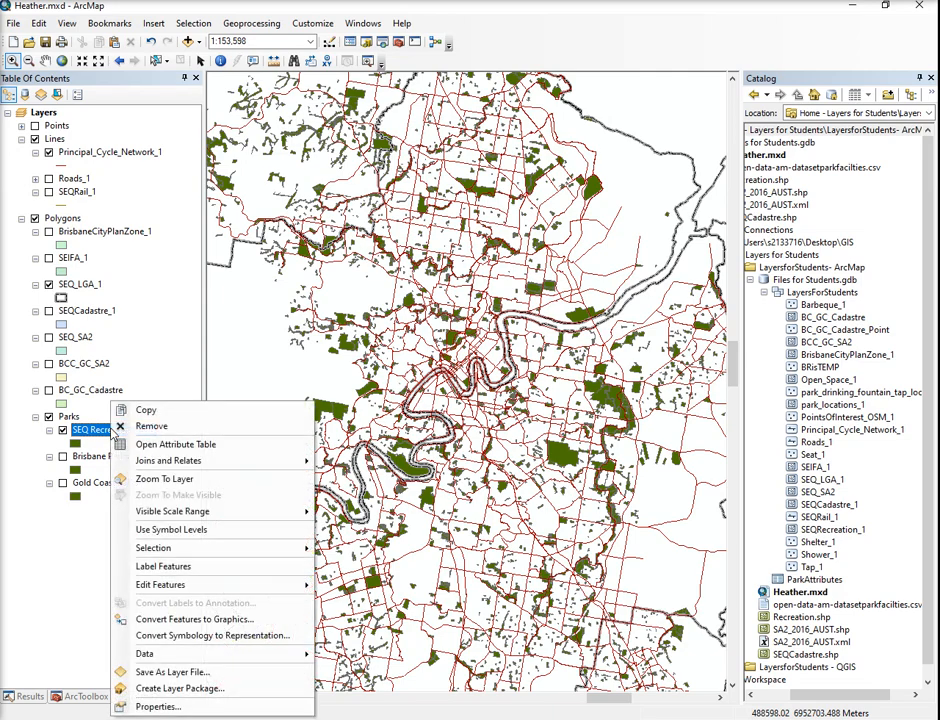
{"action": "left_click", "coordinate": [150, 444]}
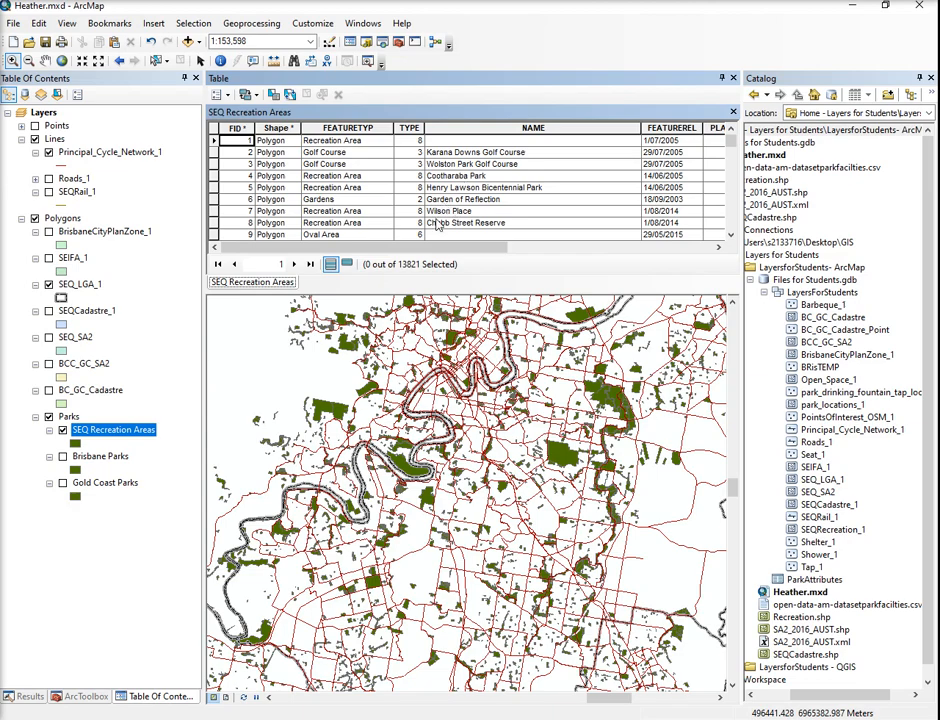
{"action": "left_click_drag", "start_coordinate": [394, 248], "coordinate": [602, 248]}
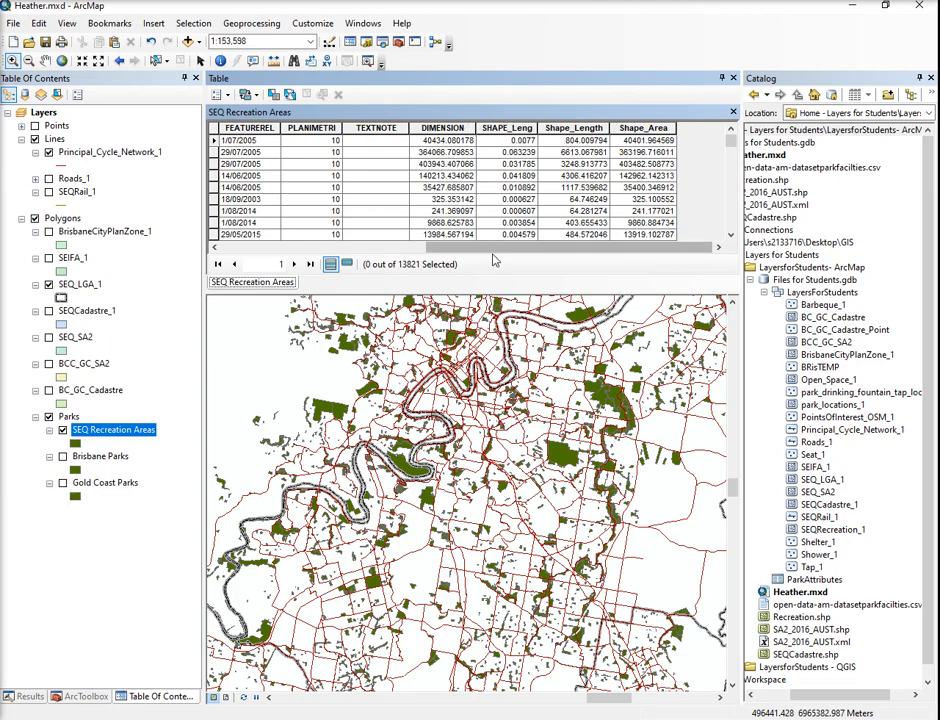
{"action": "left_click_drag", "start_coordinate": [489, 254], "coordinate": [297, 266]}
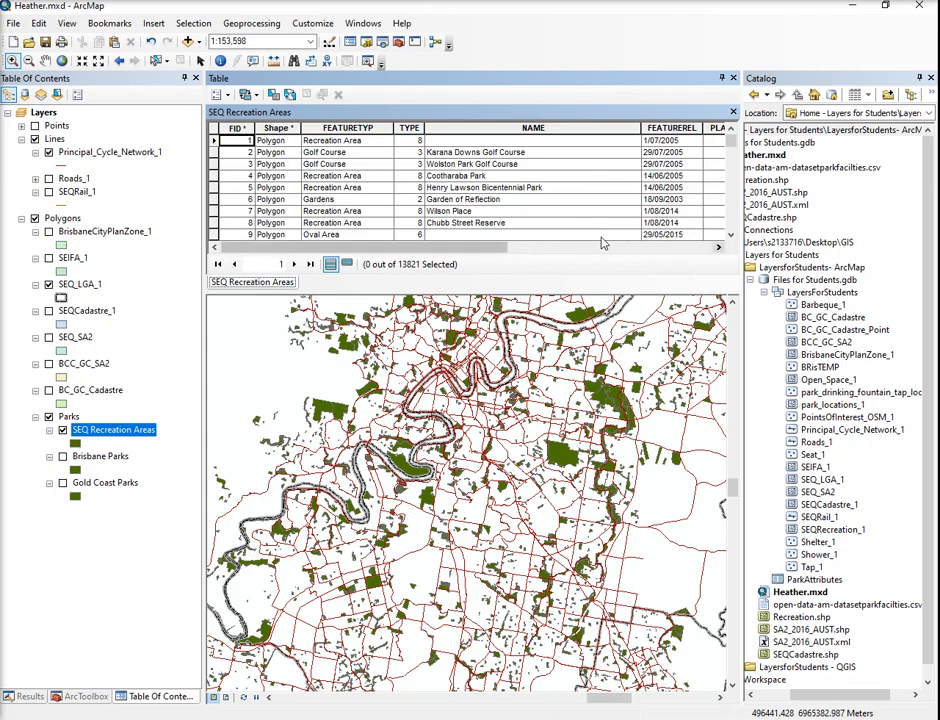
{"action": "left_click", "coordinate": [346, 128]}
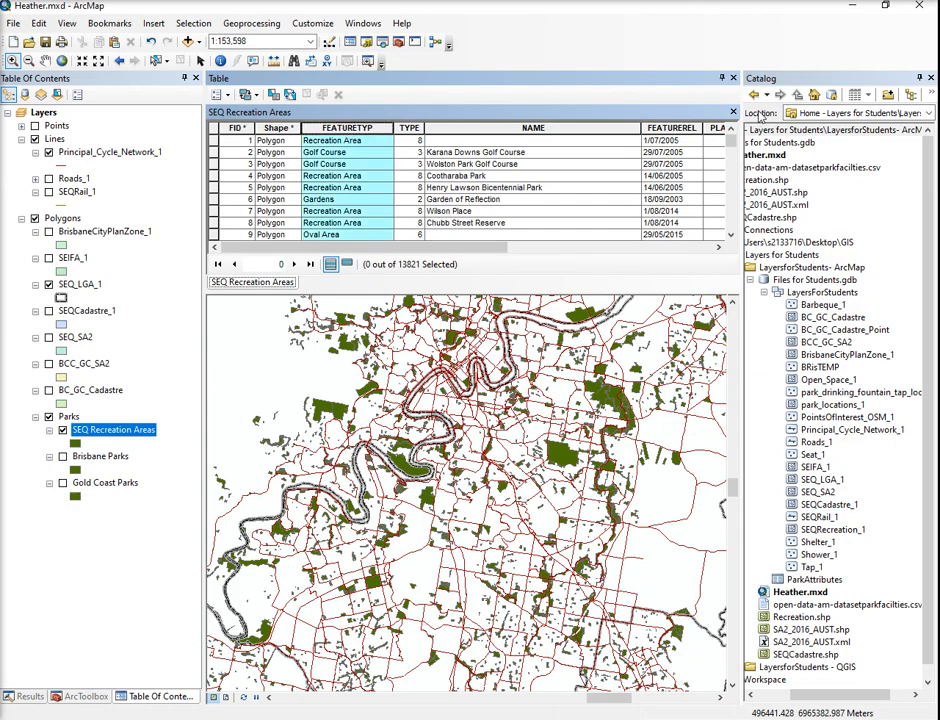
{"action": "left_click", "coordinate": [733, 78]}
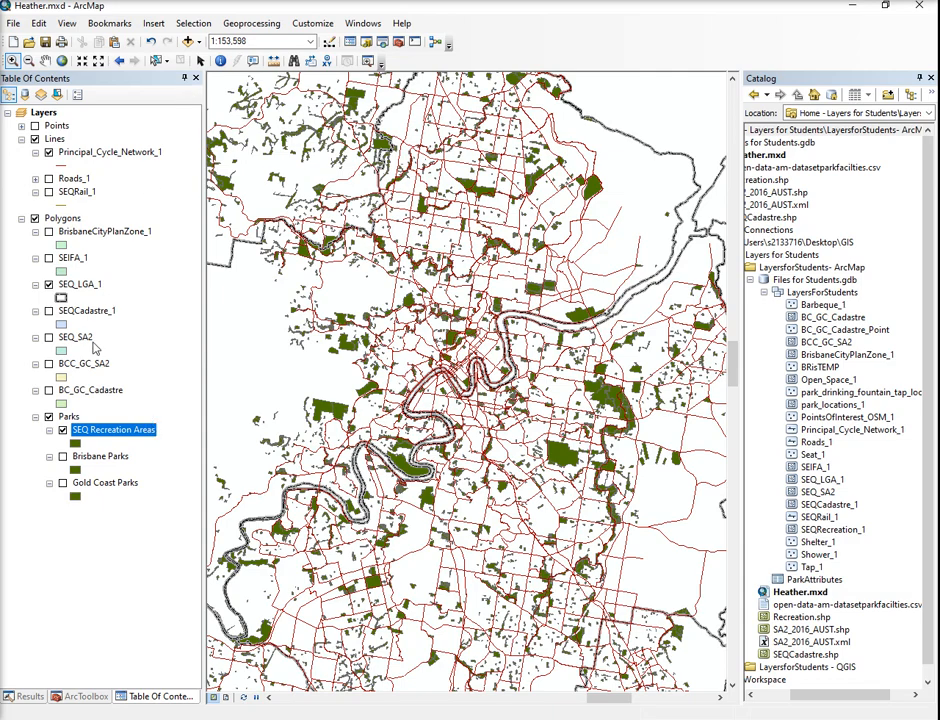
- Set the SEQ Recreation Areas symbology to unique-value categories on the FEATURETYP field with the green-yellow-red colour ramp
{"action": "right_click", "coordinate": [112, 430]}
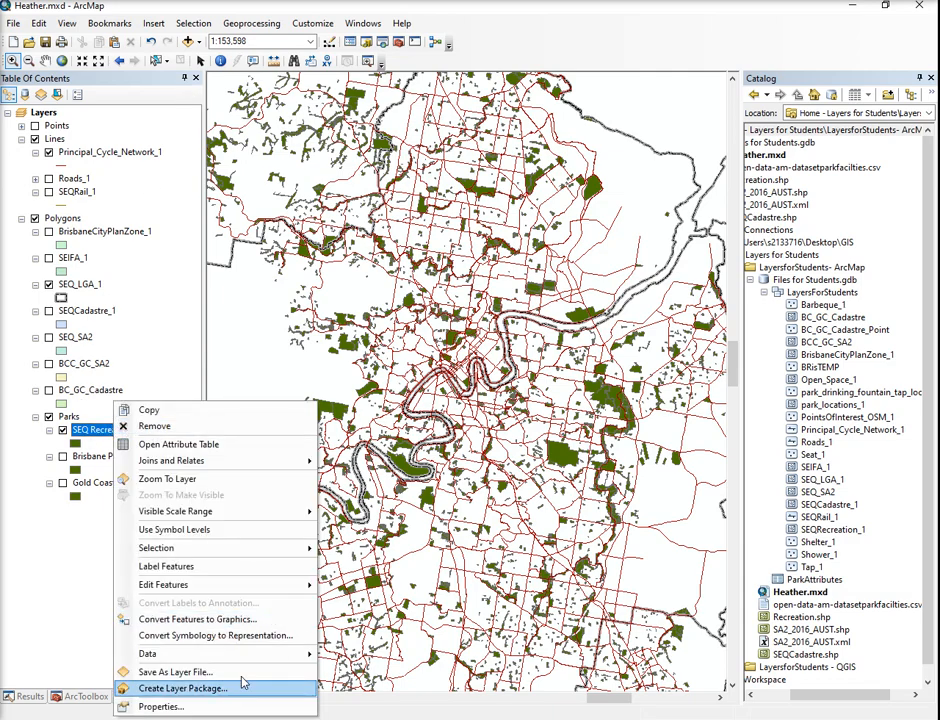
{"action": "left_click", "coordinate": [230, 707]}
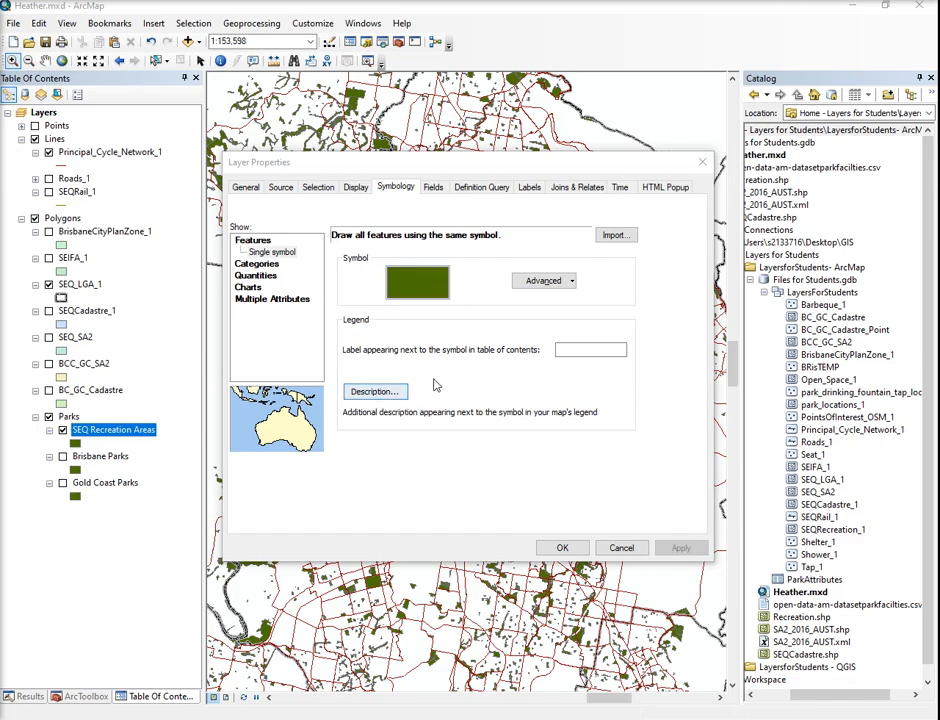
{"action": "left_click", "coordinate": [252, 266]}
{"action": "left_click", "coordinate": [470, 266]}
{"action": "left_click", "coordinate": [470, 266]}
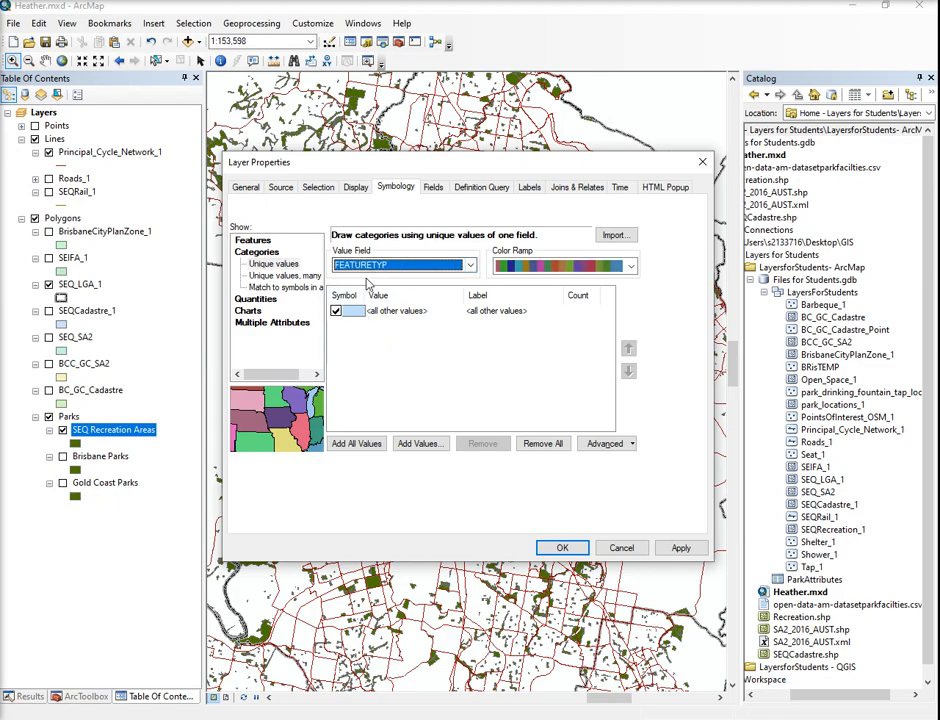
{"action": "left_click", "coordinate": [631, 266]}
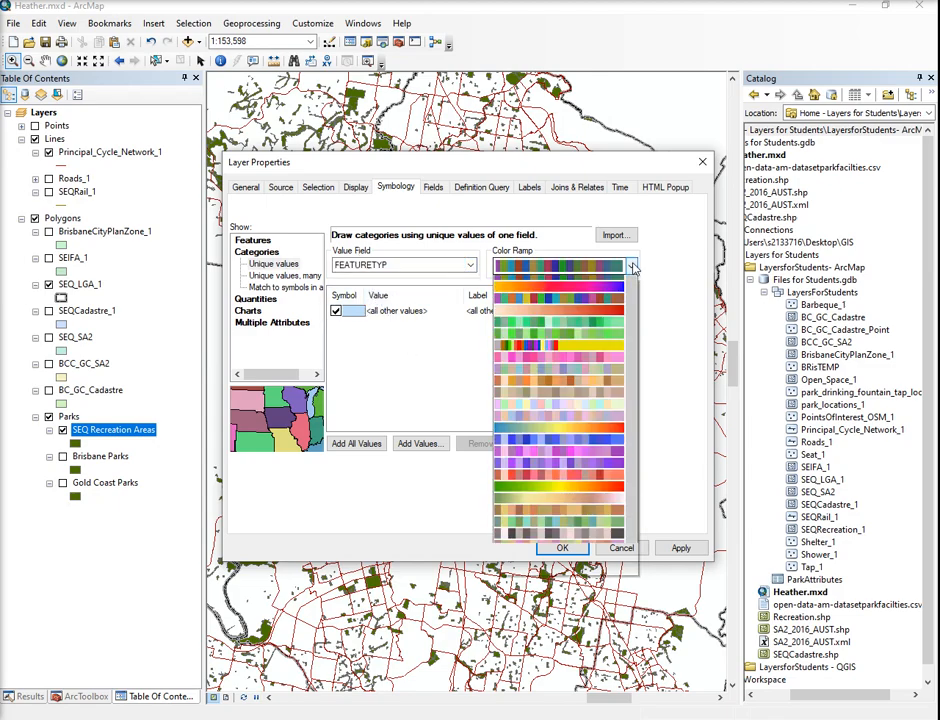
{"action": "left_click", "coordinate": [558, 282]}
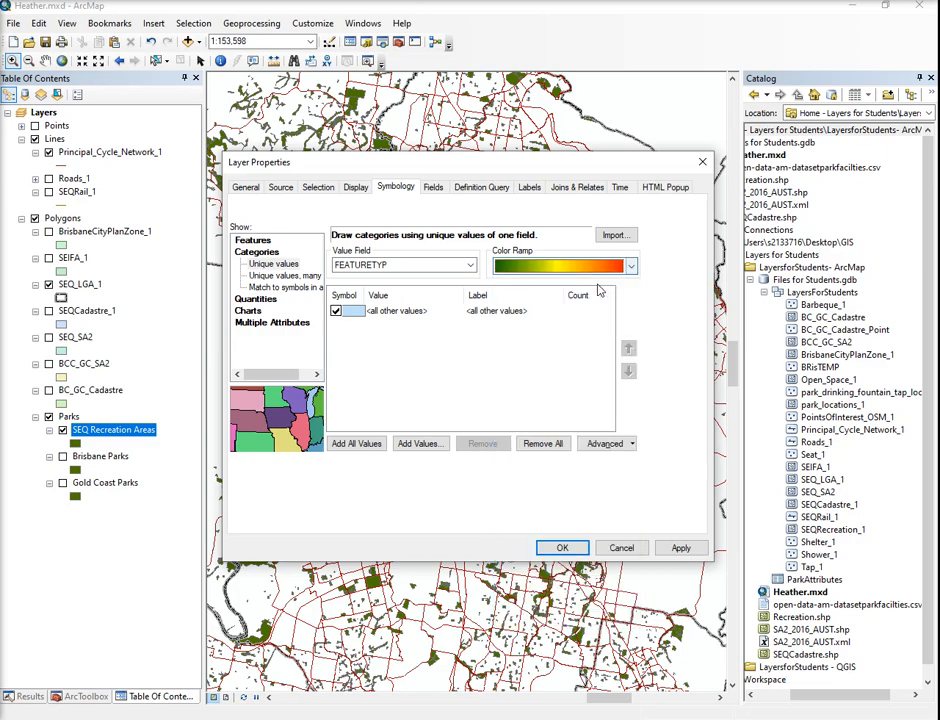
- Add all FEATURETYP values as unique-value categories to examine the full list, and discard the layer property changes
{"action": "left_click", "coordinate": [345, 444]}
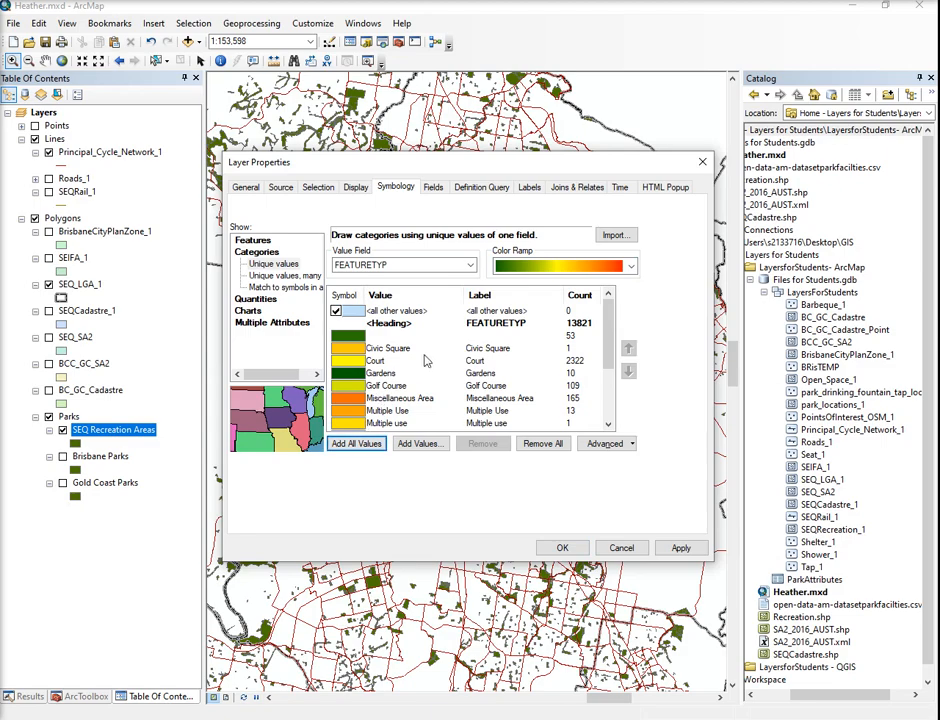
{"action": "scroll", "coordinate": [424, 381], "scroll_direction": "down", "scroll_amount": 1}
{"action": "scroll", "coordinate": [424, 381], "scroll_direction": "down", "scroll_amount": 2}
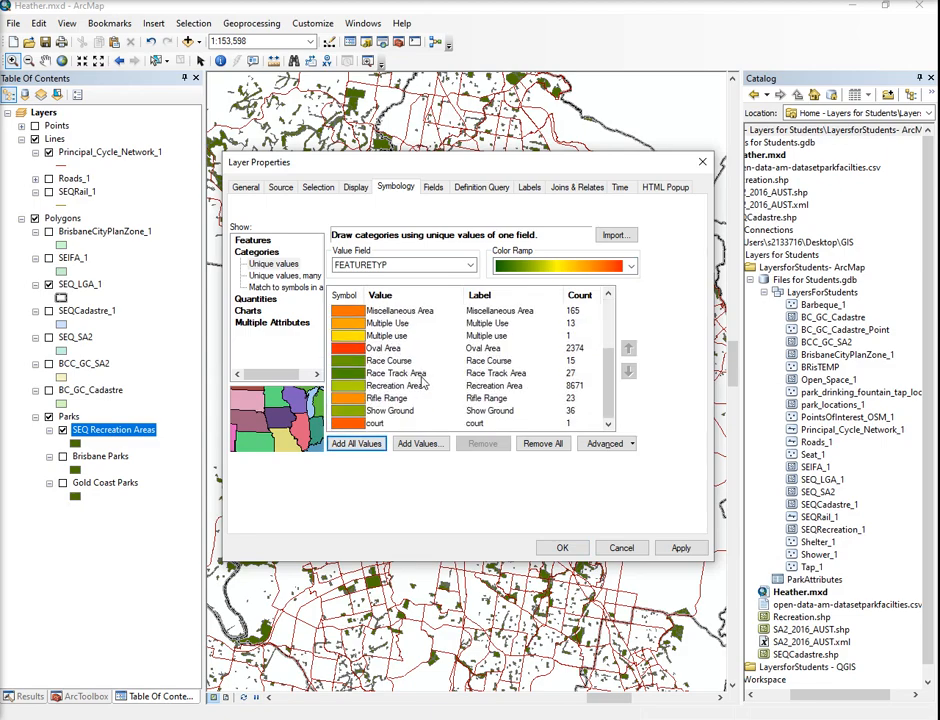
{"action": "scroll", "coordinate": [424, 386], "scroll_direction": "up", "scroll_amount": 3}
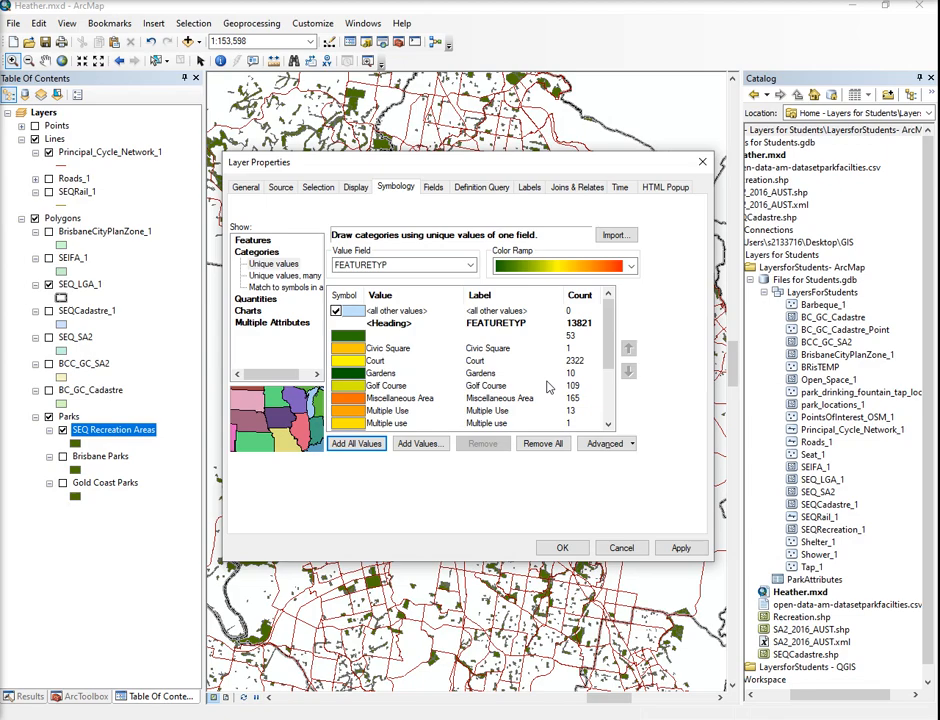
{"action": "scroll", "coordinate": [547, 387], "scroll_direction": "down", "scroll_amount": 3}
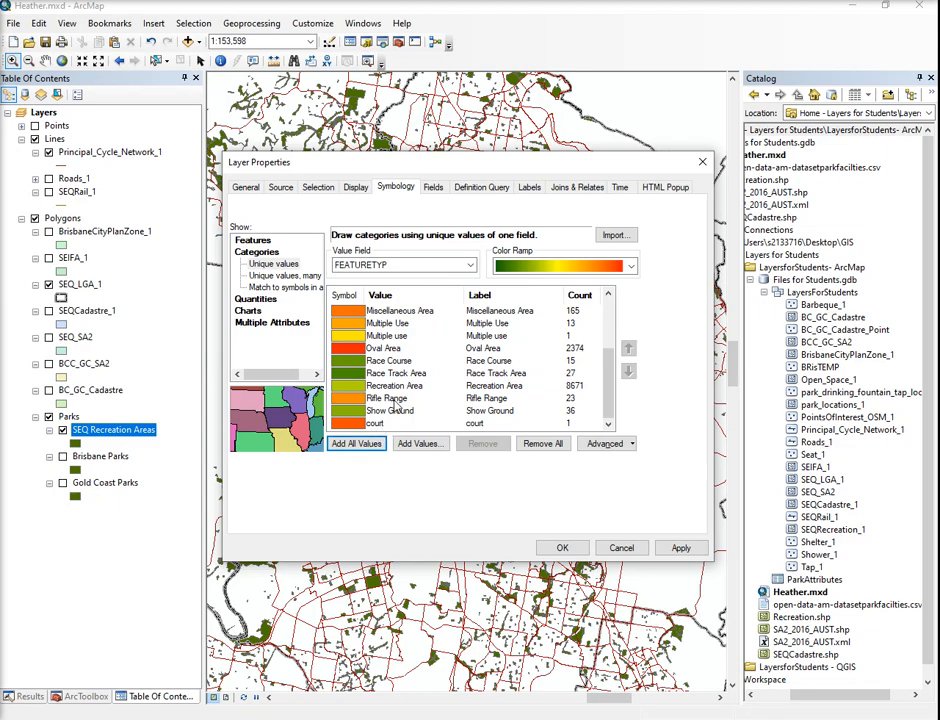
{"action": "left_click", "coordinate": [370, 443]}
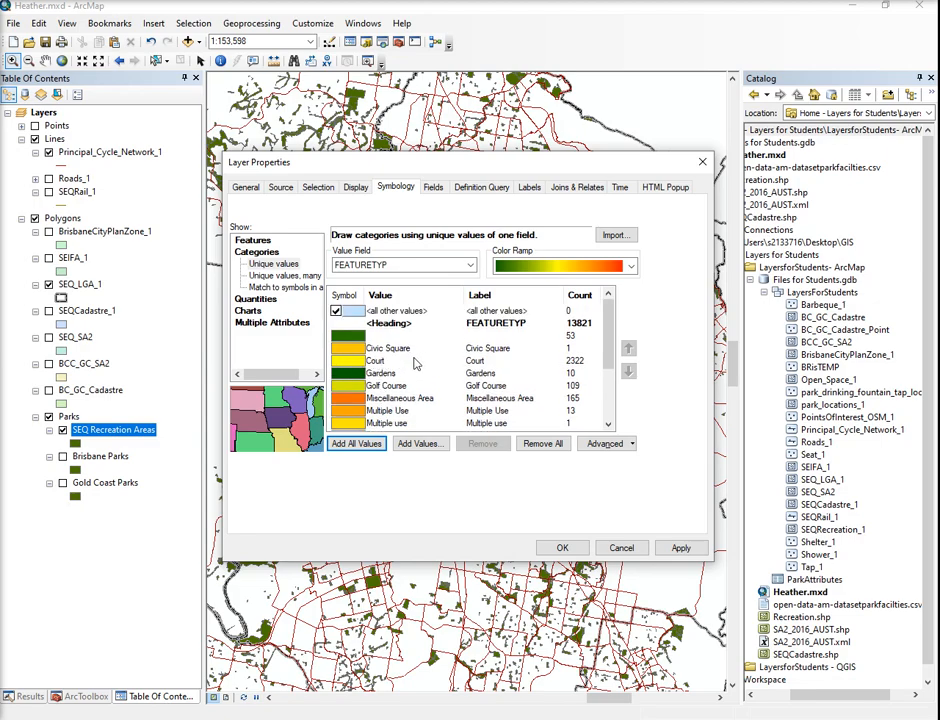
{"action": "scroll", "coordinate": [370, 375], "scroll_direction": "down", "scroll_amount": 2}
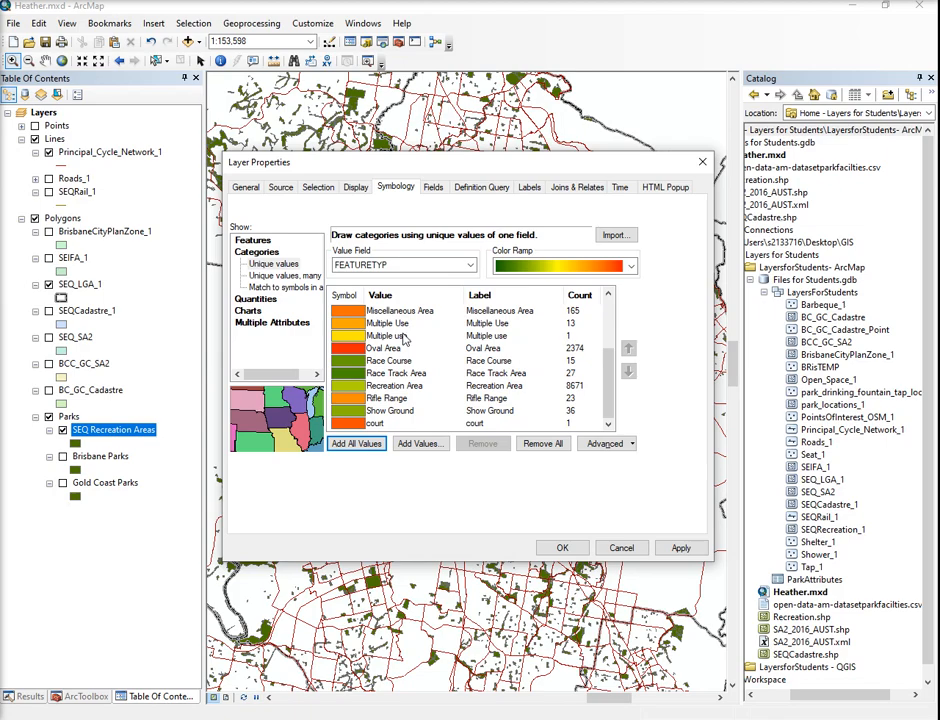
{"action": "left_click", "coordinate": [621, 549]}
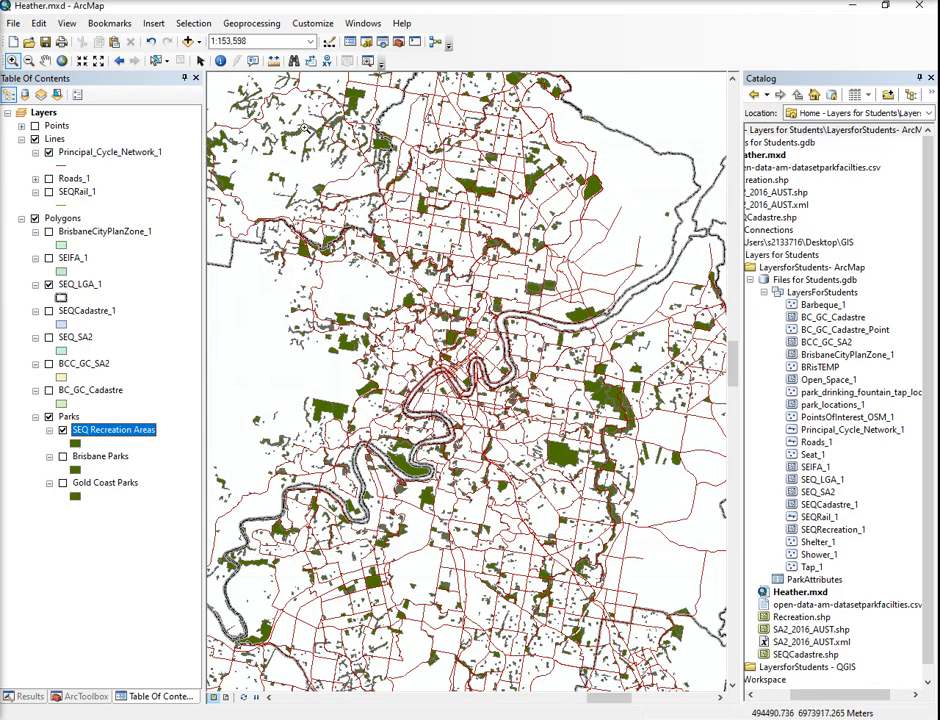